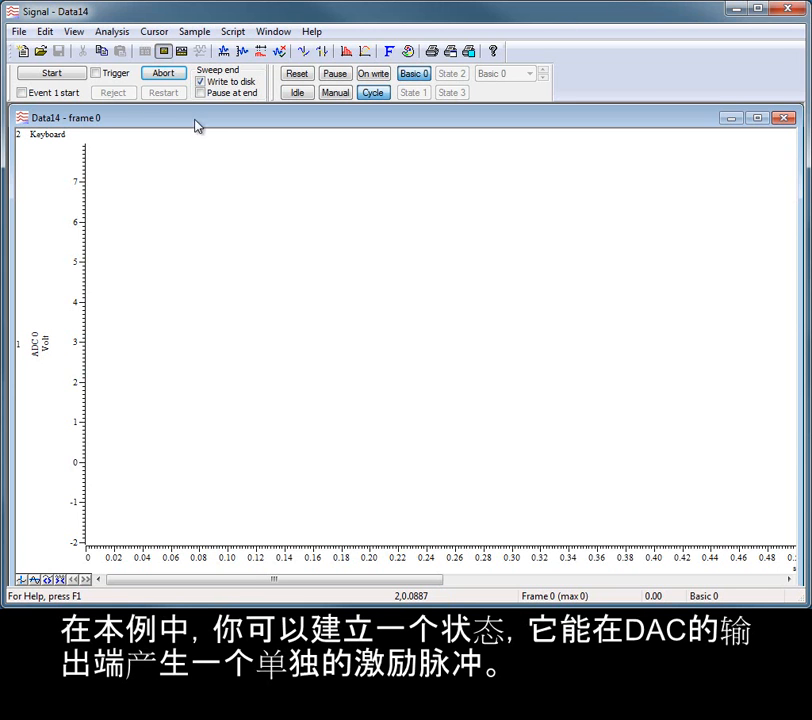
# - Record a sampling run that cycles through the states, finish it and close its data file
pyautogui.click(75, 75)
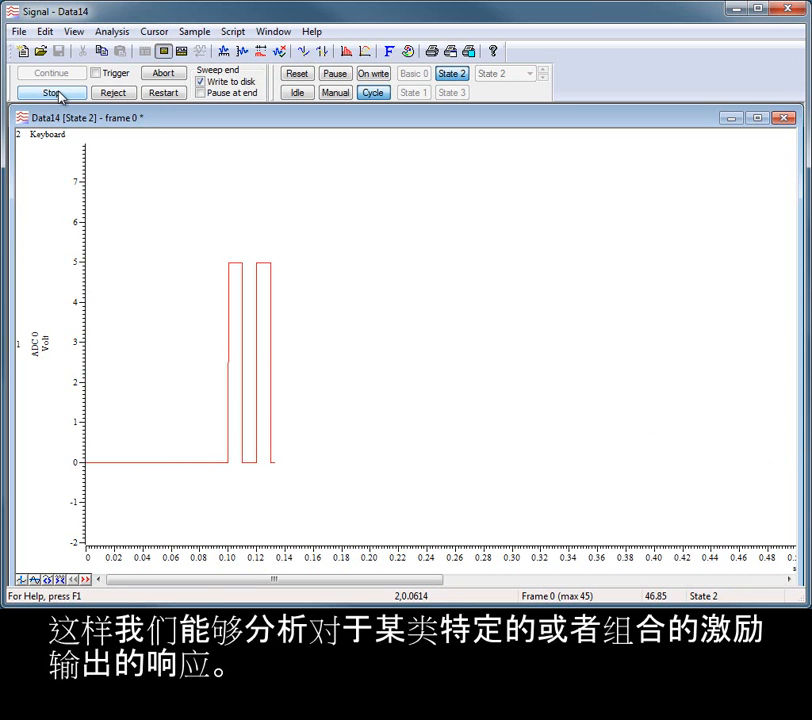
pyautogui.click(52, 93)
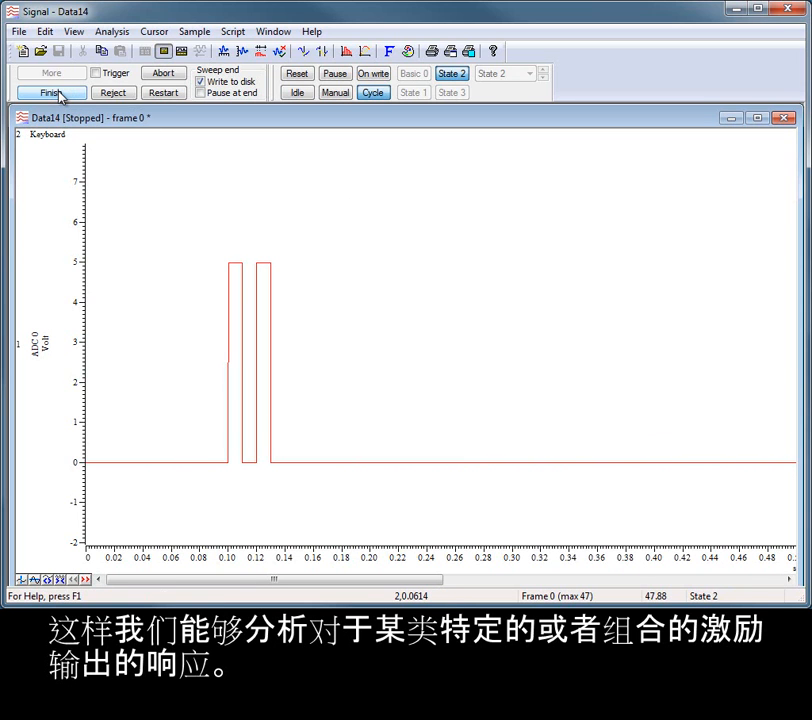
pyautogui.click(54, 93)
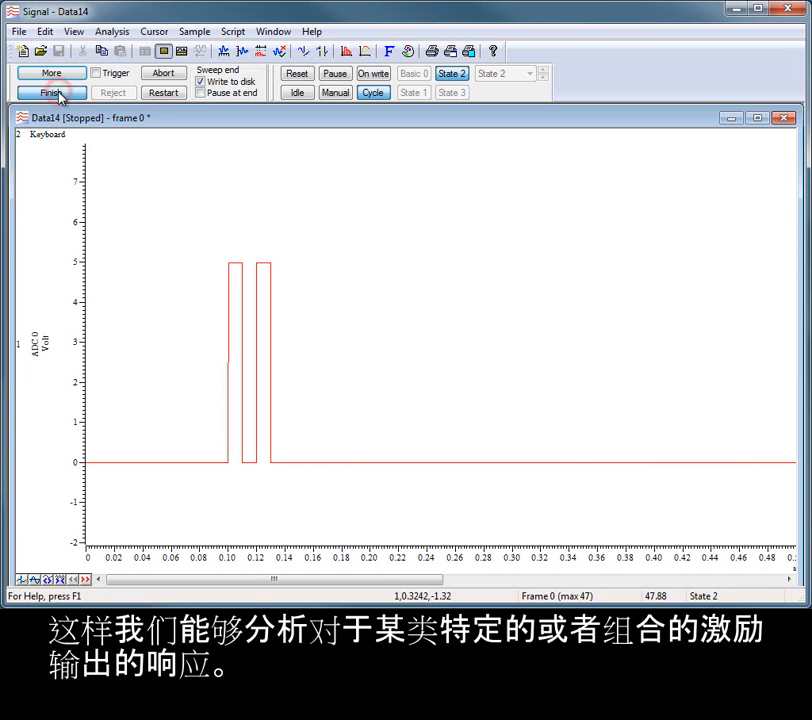
pyautogui.click(785, 118)
pyautogui.click(391, 350)
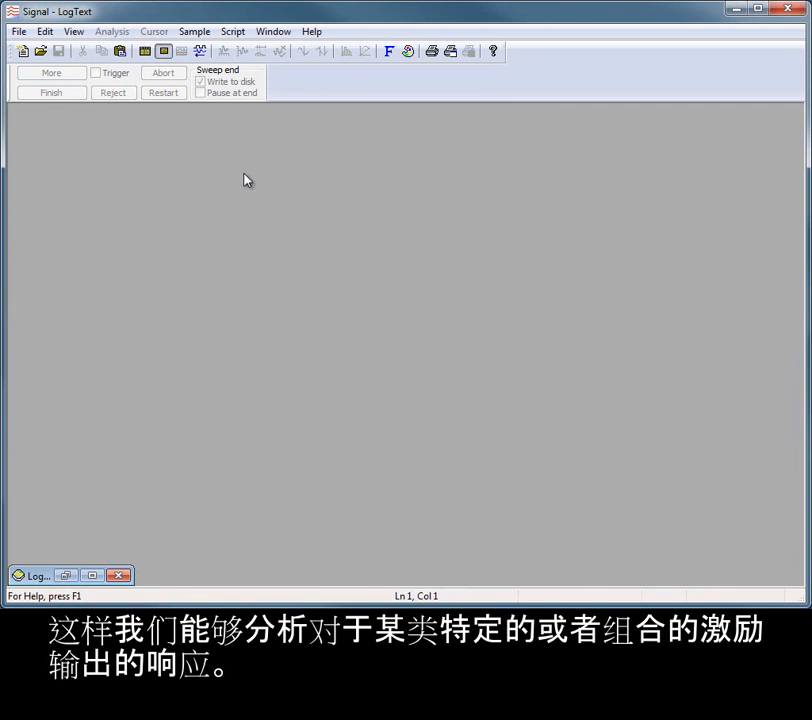
# - Enable multiple frame states in the sampling configuration and bring up the states settings
pyautogui.click(145, 54)
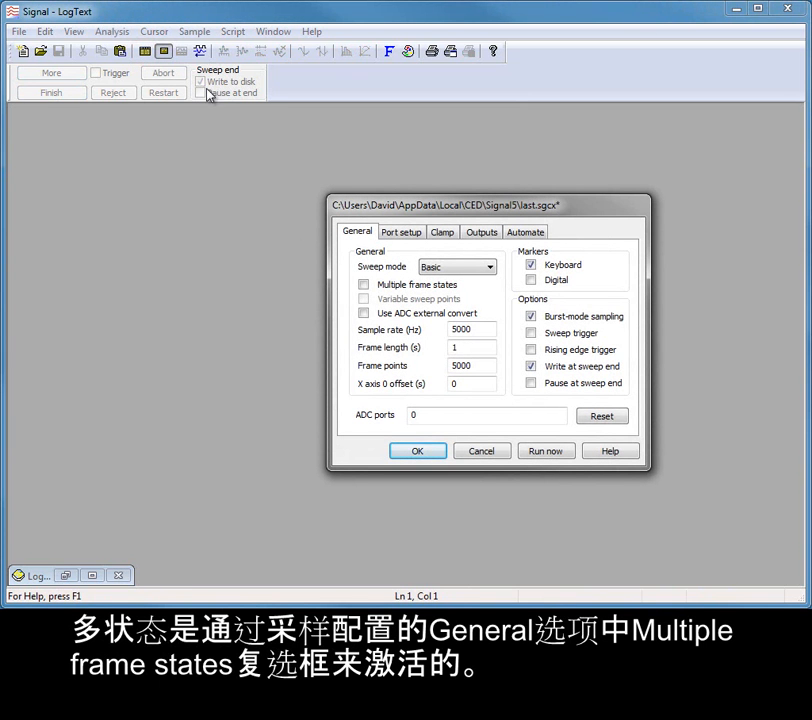
pyautogui.click(364, 285)
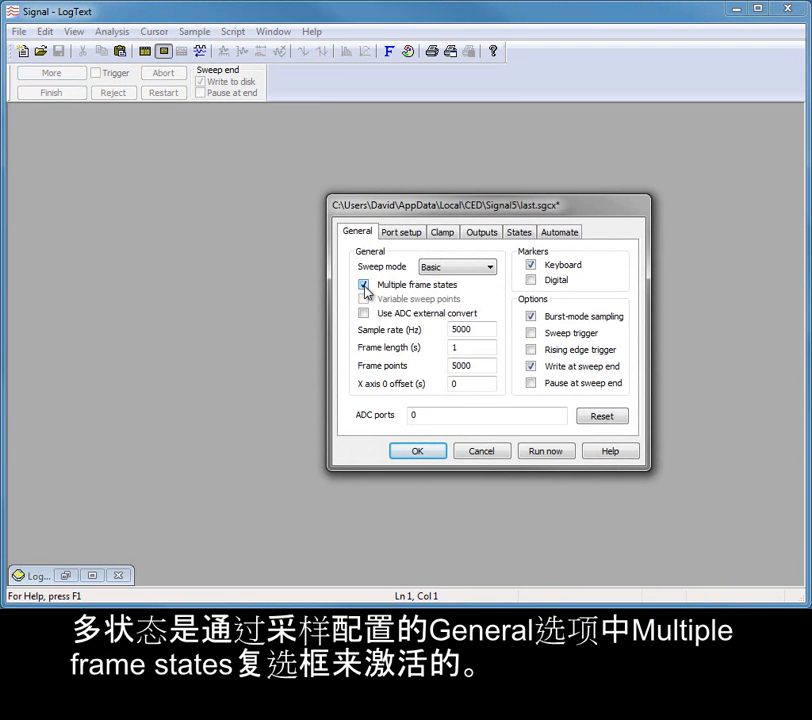
pyautogui.click(527, 241)
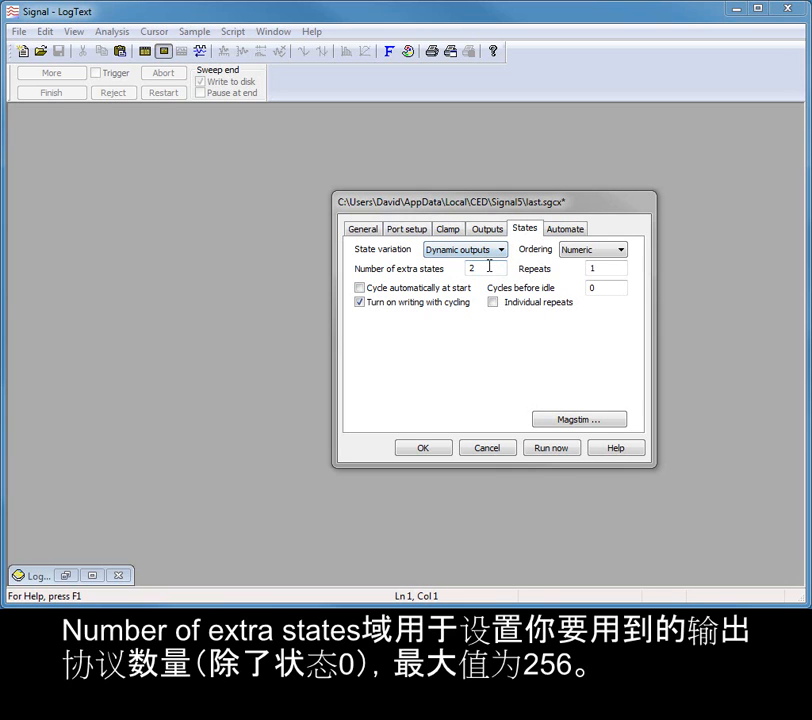
# - Set the number of extra states to 3 and the repeats to 5
pyautogui.click(488, 266)
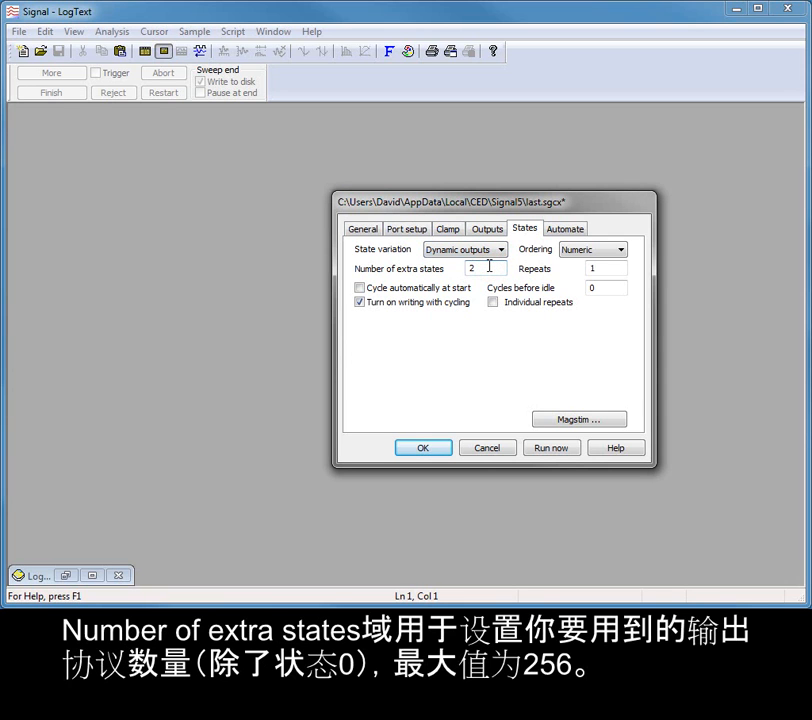
pyautogui.press('BackSpace')
pyautogui.write('3')
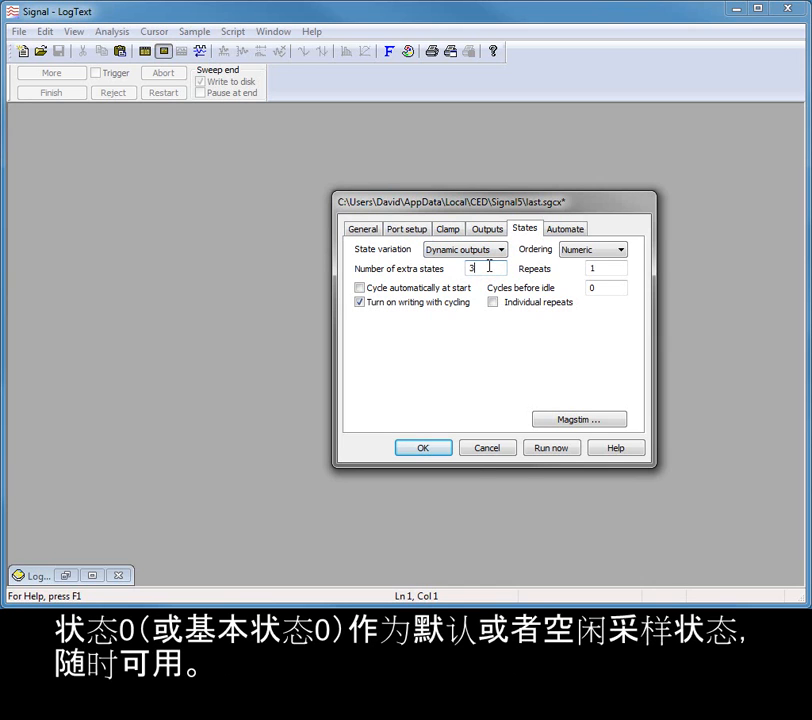
pyautogui.click(608, 271)
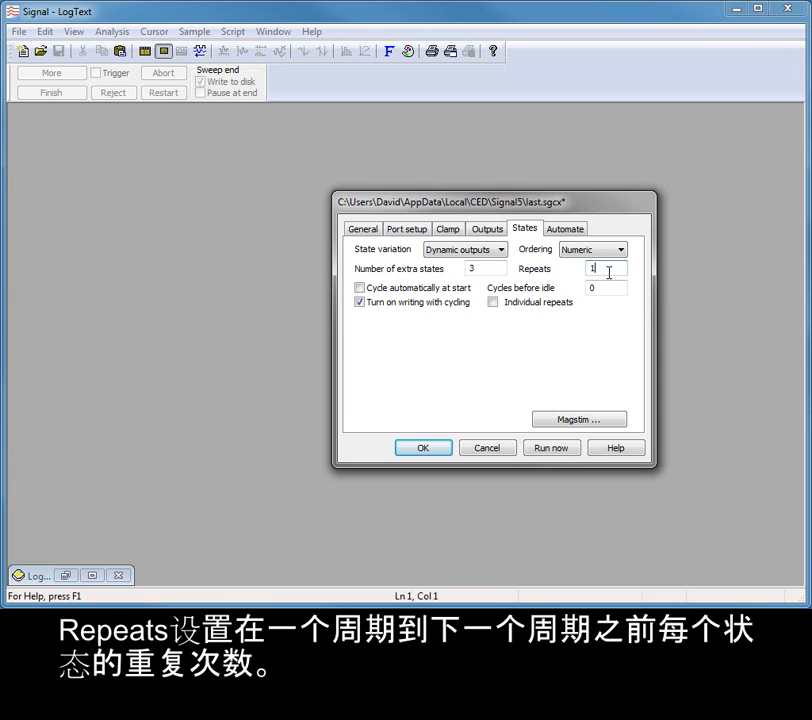
pyautogui.press('BackSpace')
pyautogui.write('5')
pyautogui.click(633, 271)
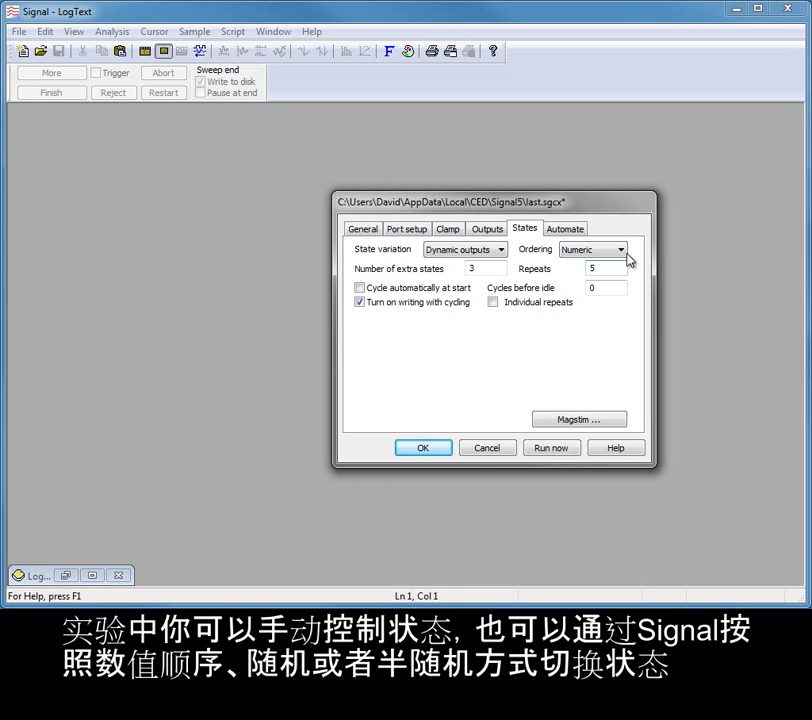
# - Try Protocol ordering for the states and look through the settings of Protocol 1
pyautogui.click(624, 253)
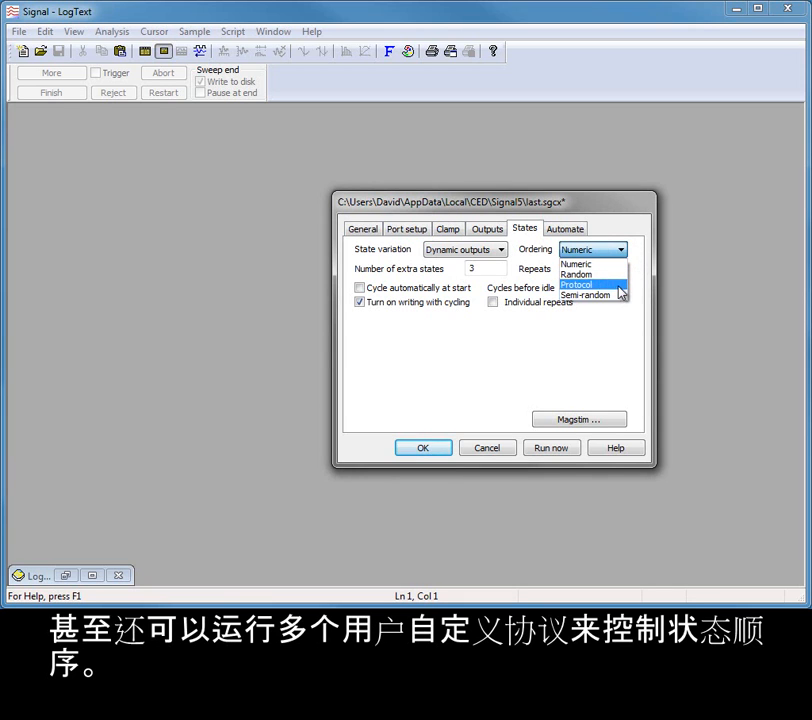
pyautogui.click(618, 286)
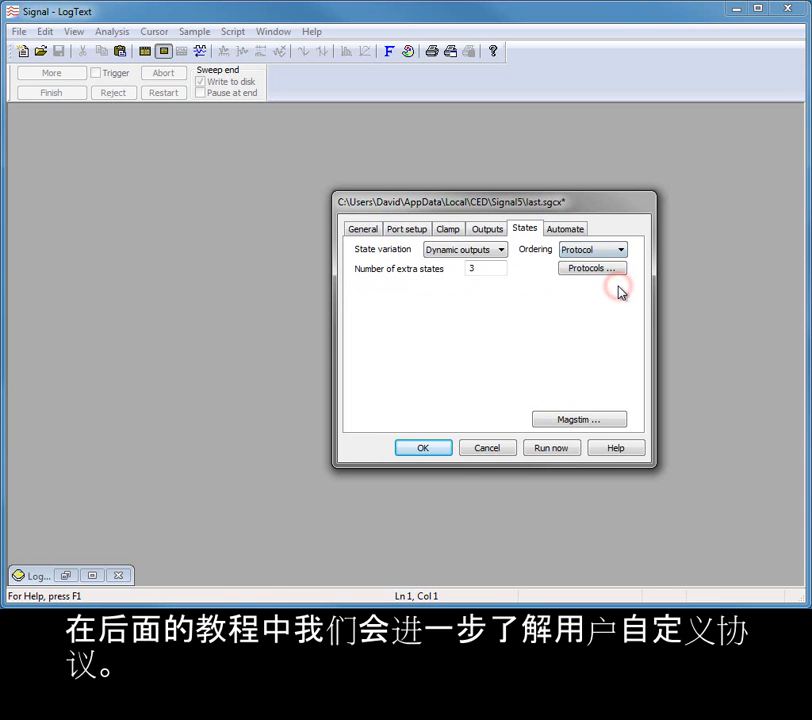
pyautogui.click(612, 272)
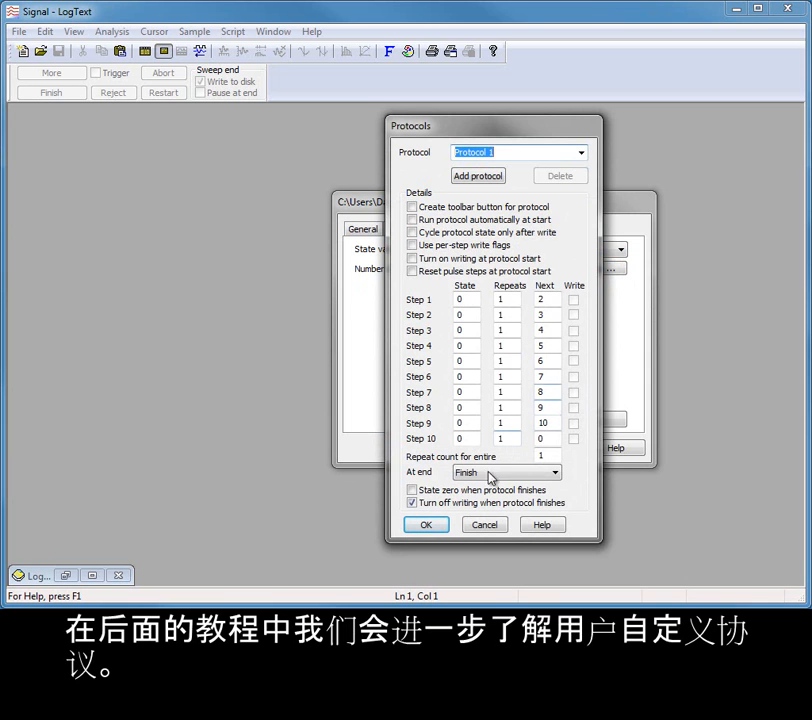
pyautogui.click(427, 526)
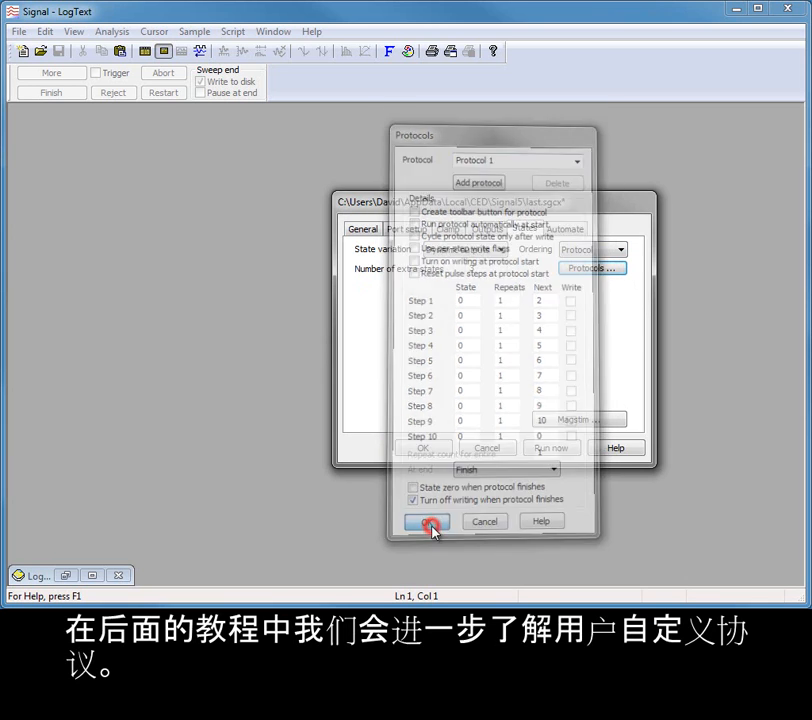
# - Set the state ordering to Random
pyautogui.click(621, 251)
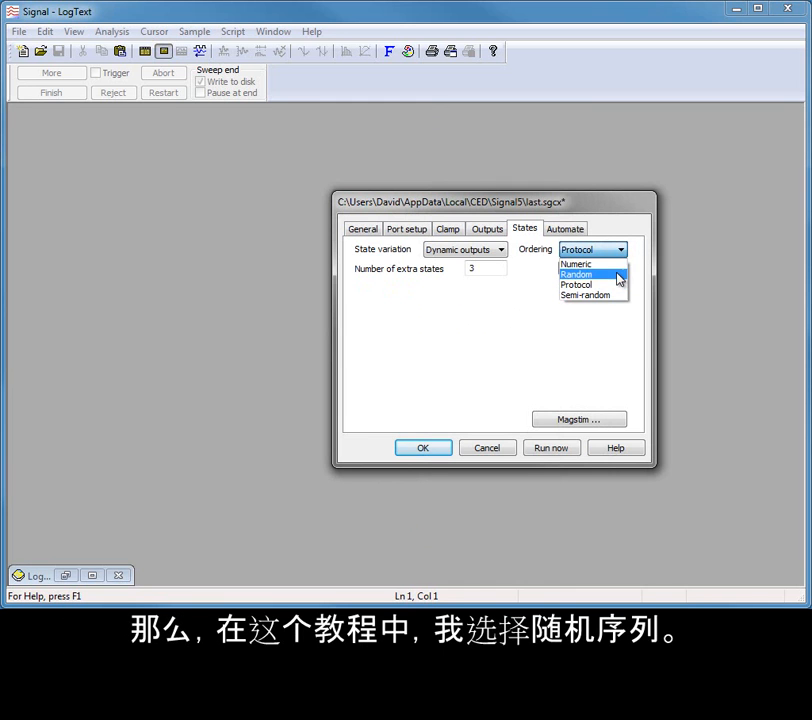
pyautogui.click(620, 276)
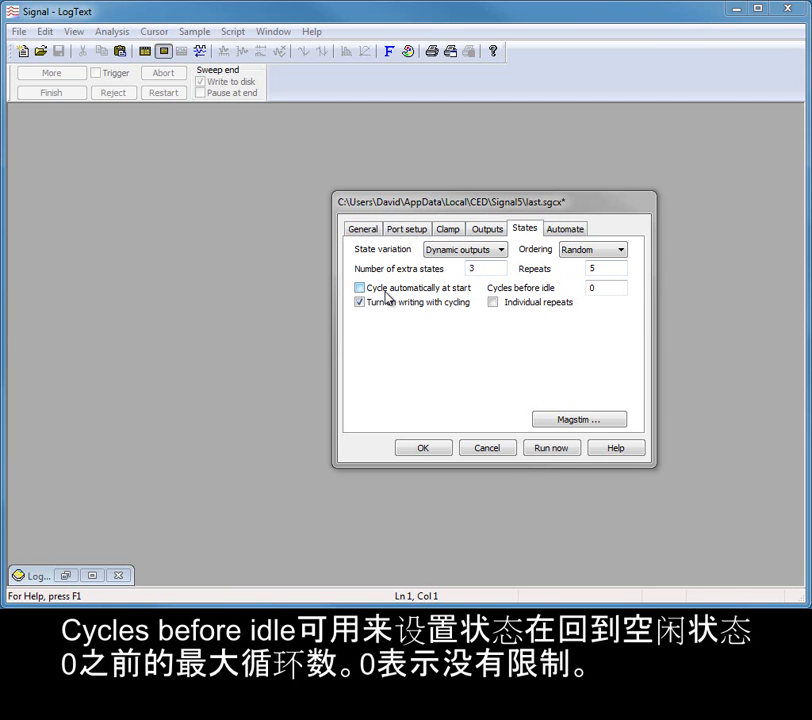
pyautogui.click(615, 288)
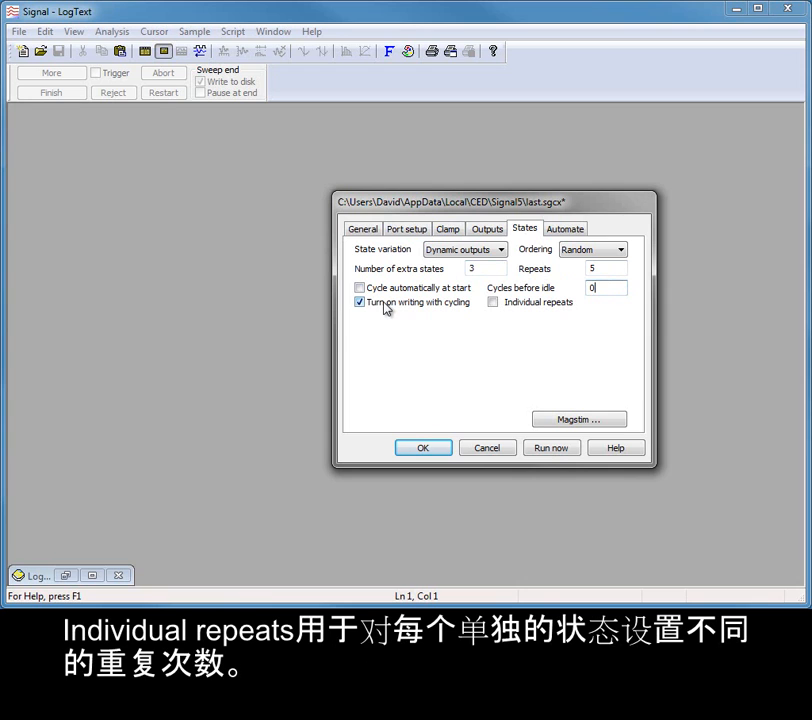
# - Try individual repeats, check the option for state 1, and turn individual repeats back off
pyautogui.click(514, 305)
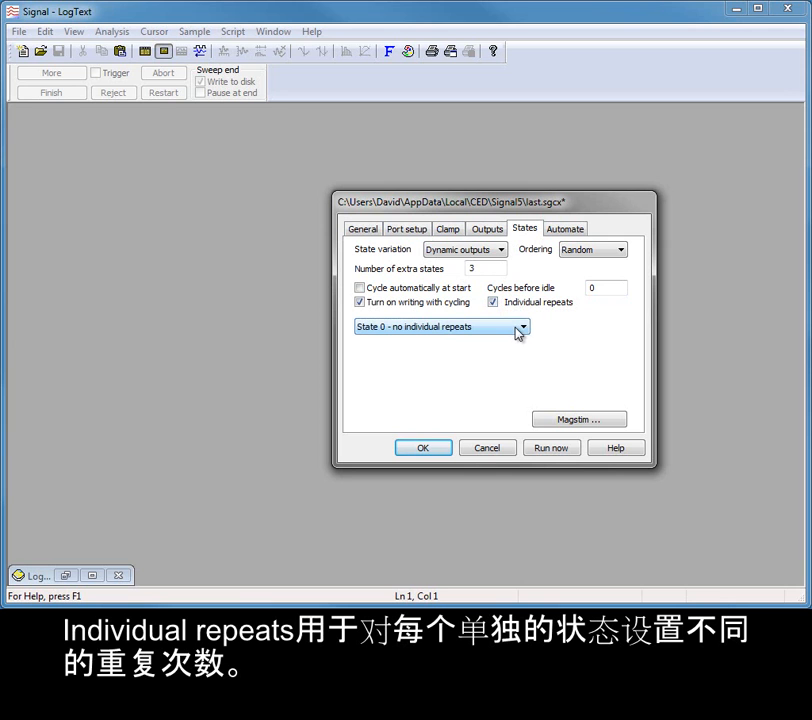
pyautogui.click(515, 327)
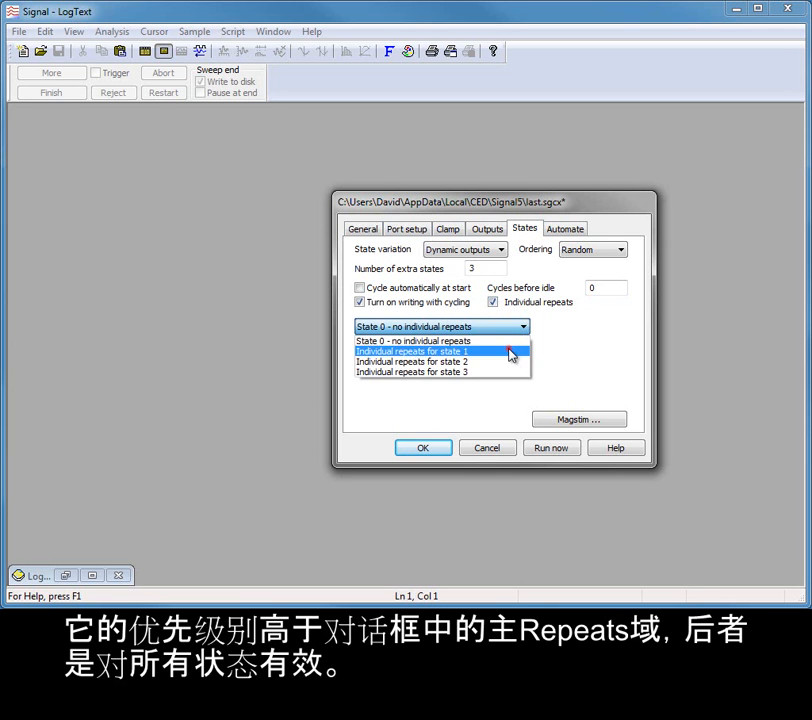
pyautogui.click(512, 354)
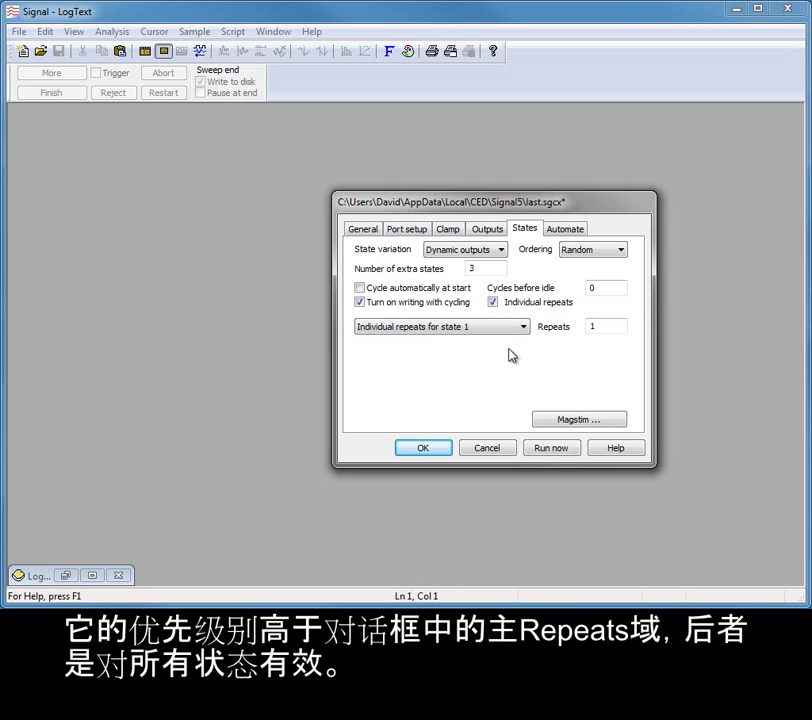
pyautogui.click(522, 329)
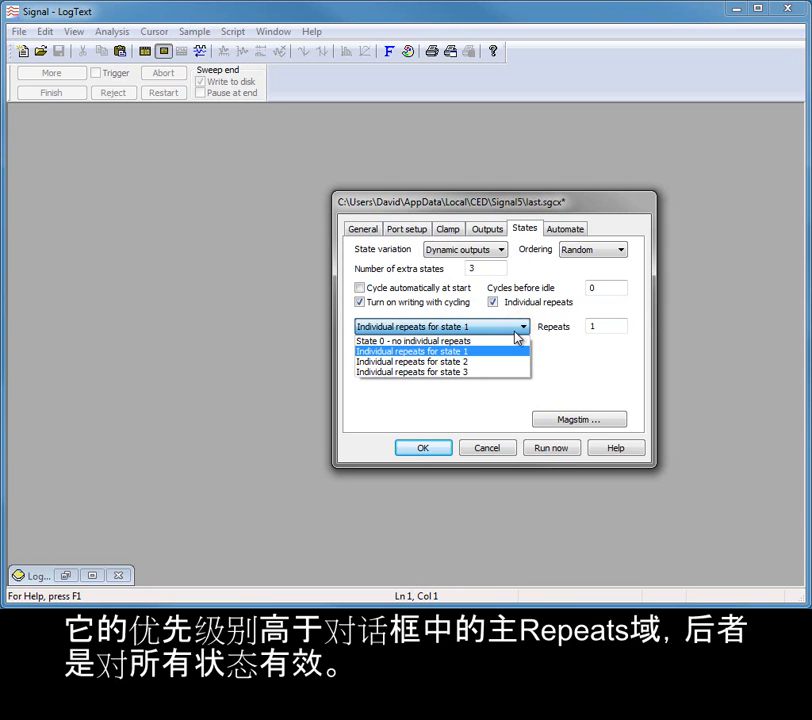
pyautogui.click(516, 340)
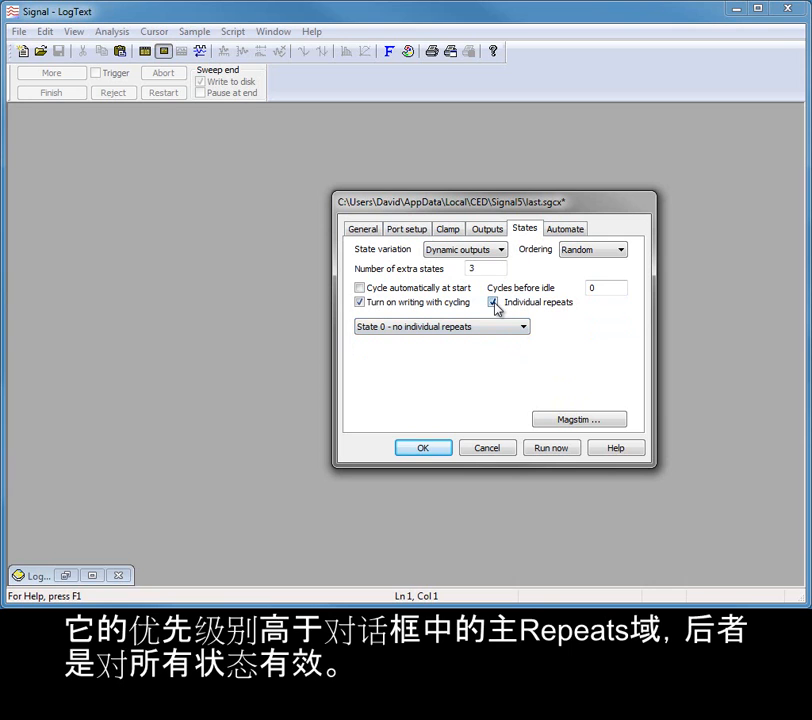
pyautogui.click(493, 302)
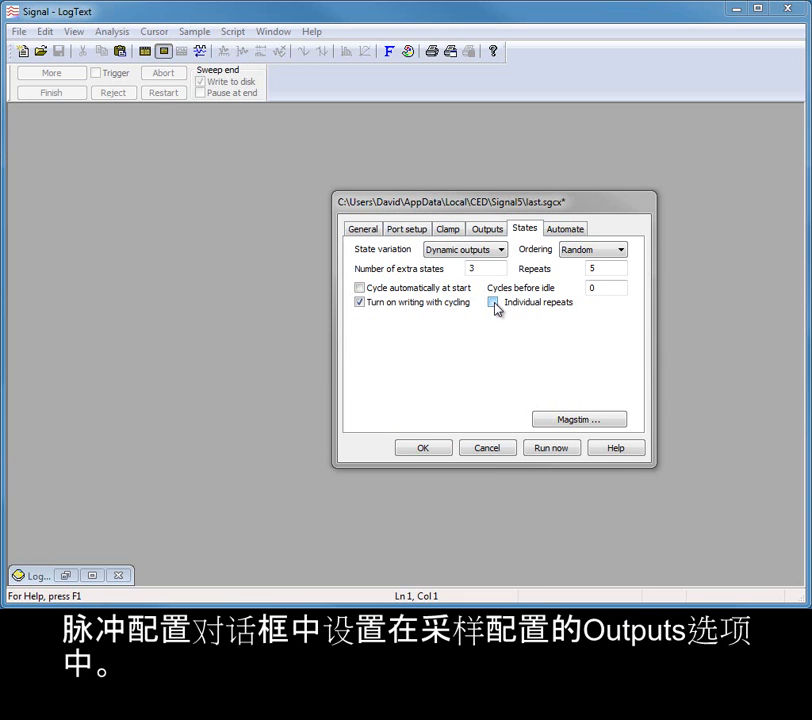
# - Add a square pulse starting at 0.1 s to the DAC 0 output of State 1 in the pulses configuration
pyautogui.click(488, 229)
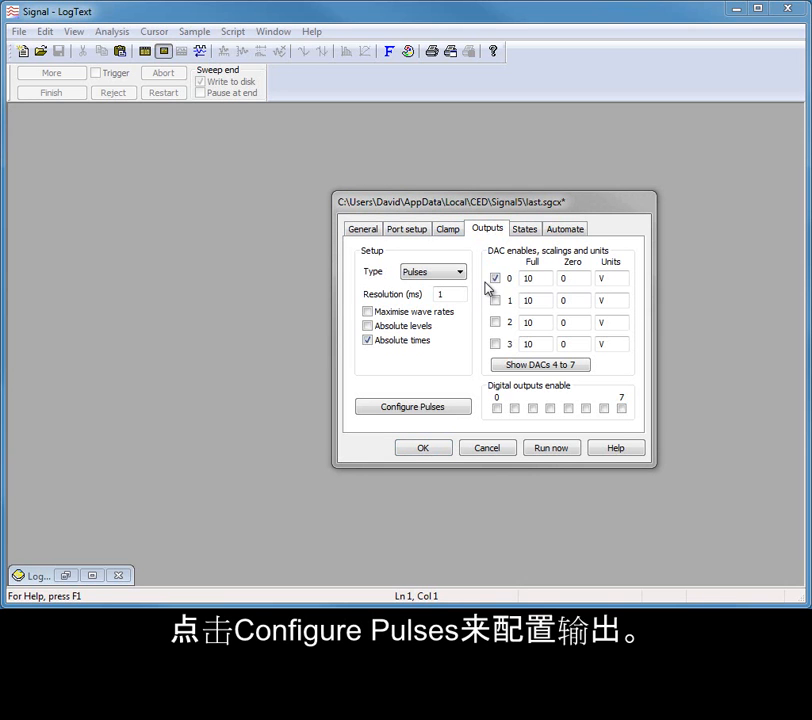
pyautogui.click(415, 411)
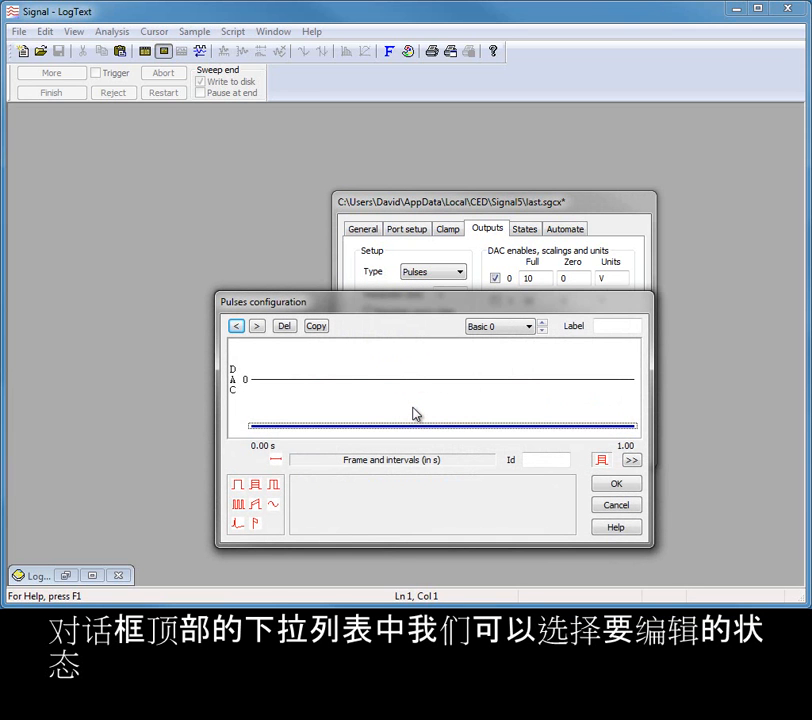
pyautogui.click(530, 327)
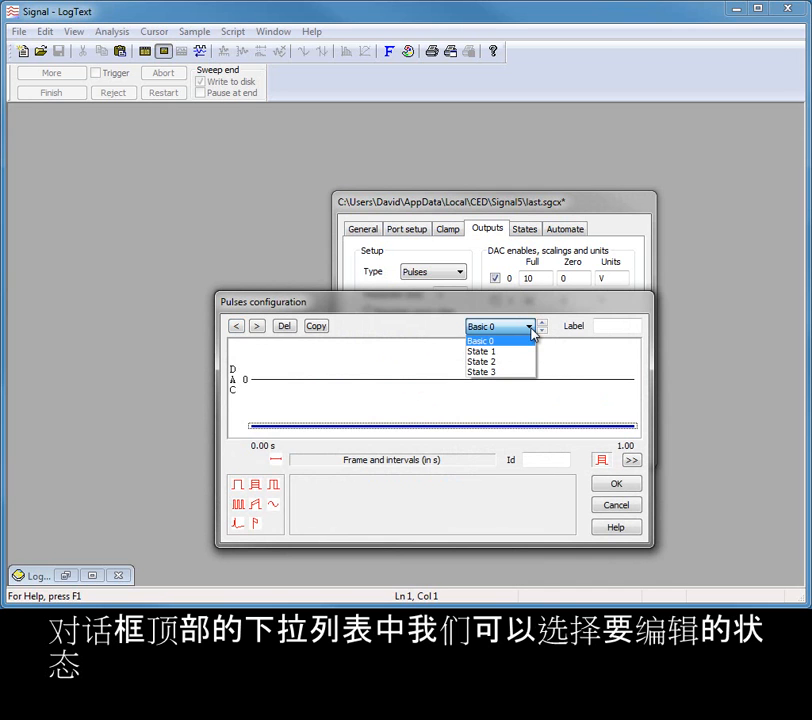
pyautogui.click(528, 352)
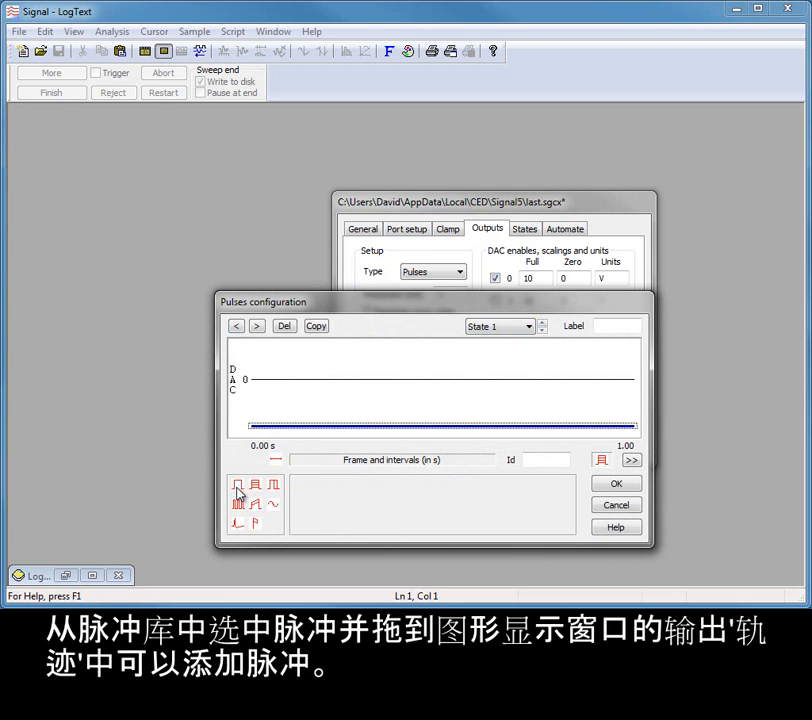
pyautogui.moveTo(237, 487)
pyautogui.mouseDown()
pyautogui.moveTo(326, 408)
pyautogui.moveTo(328, 380)
pyautogui.moveTo(290, 379)
pyautogui.mouseUp()
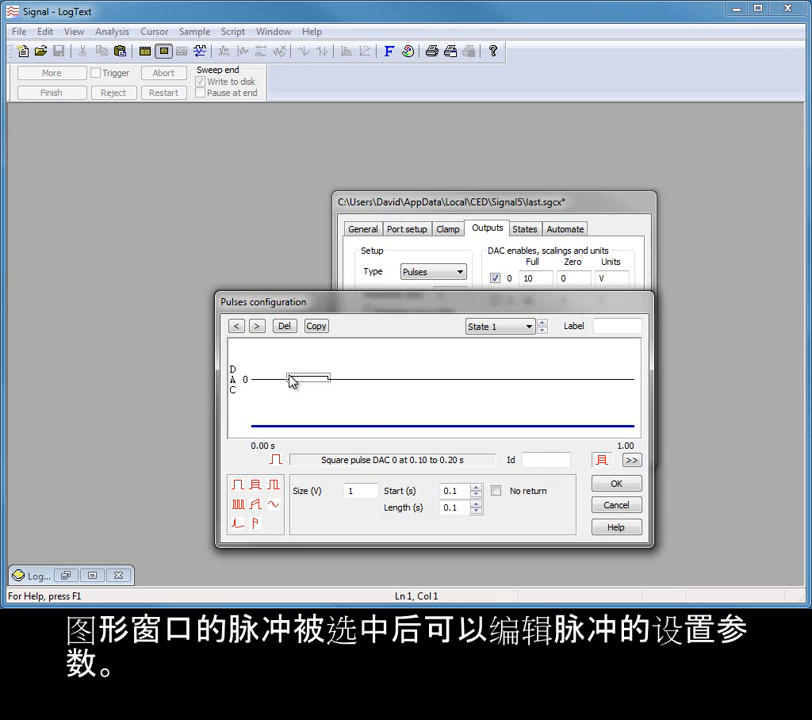
# - Set the State 1 square pulse's length to 0.01 s and its size to 5 V
pyautogui.click(453, 509)
pyautogui.write('0')
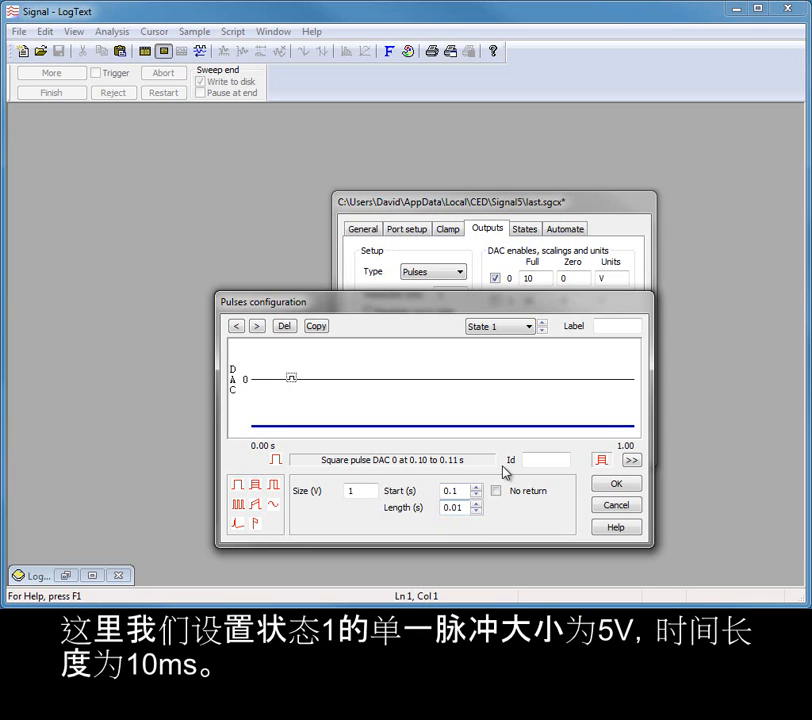
pyautogui.doubleClick(352, 490)
pyautogui.write('5')
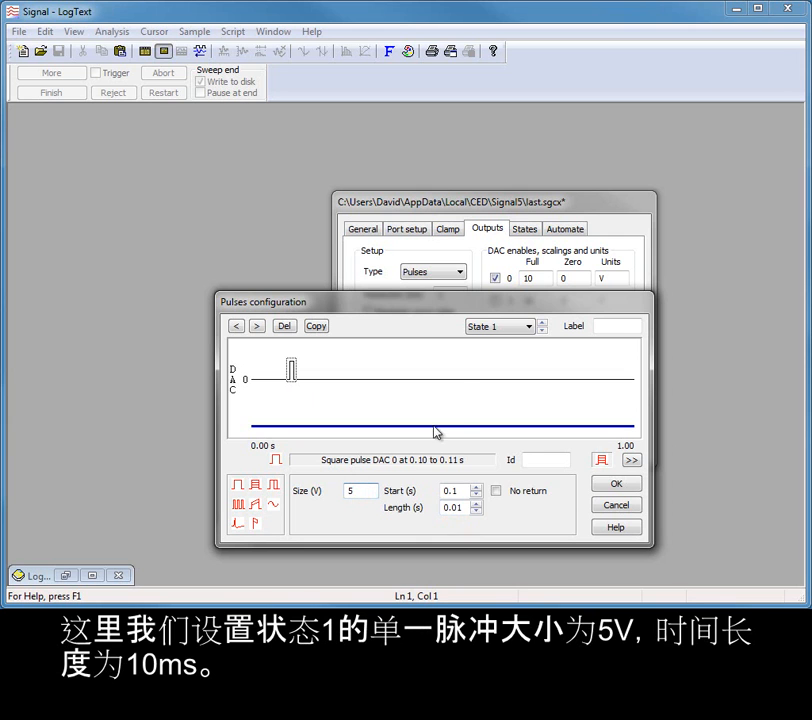
# - Add a two-pulse train at 0.1 s on DAC 0 for State 2, with size 5 V and pulse length 0.01 s
pyautogui.click(541, 323)
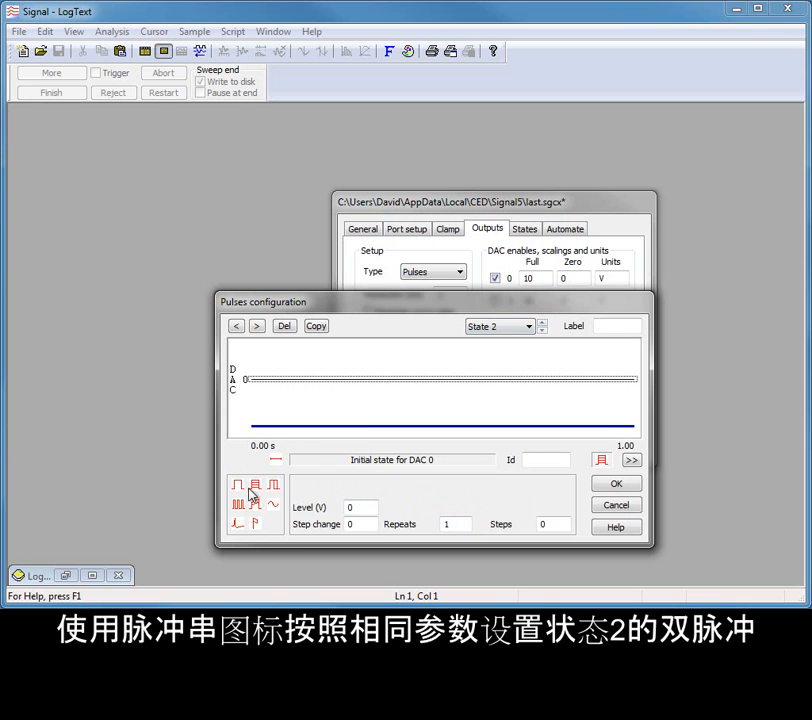
pyautogui.moveTo(238, 506)
pyautogui.mouseDown()
pyautogui.moveTo(310, 446)
pyautogui.moveTo(308, 377)
pyautogui.moveTo(290, 375)
pyautogui.mouseUp()
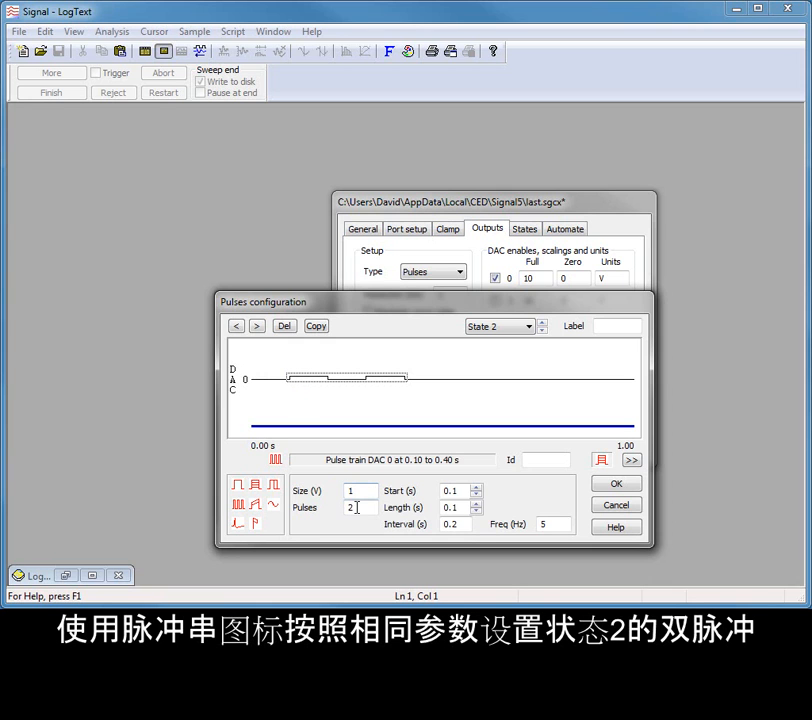
pyautogui.click(357, 490)
pyautogui.doubleClick(357, 490)
pyautogui.write('5')
pyautogui.click(450, 507)
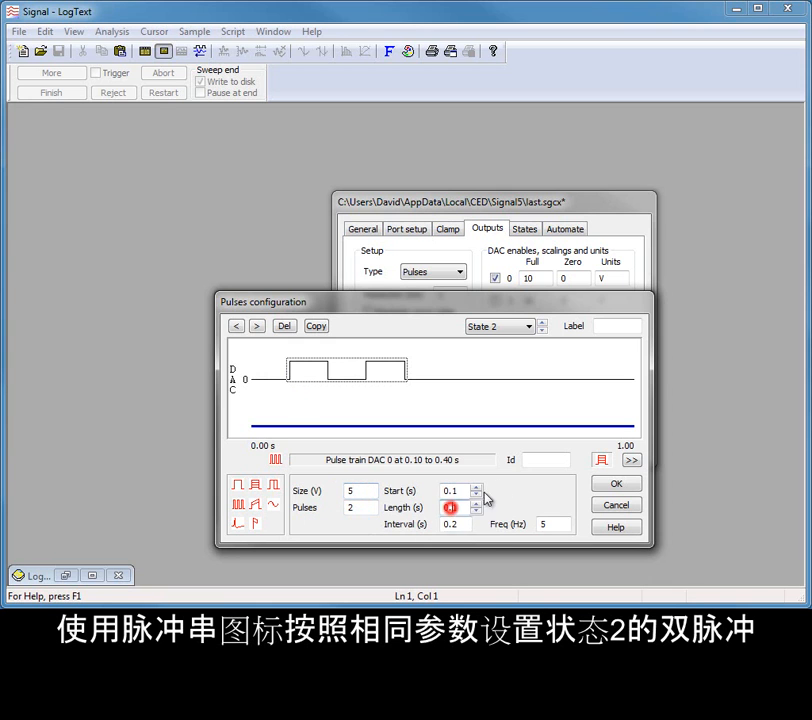
pyautogui.write('0')
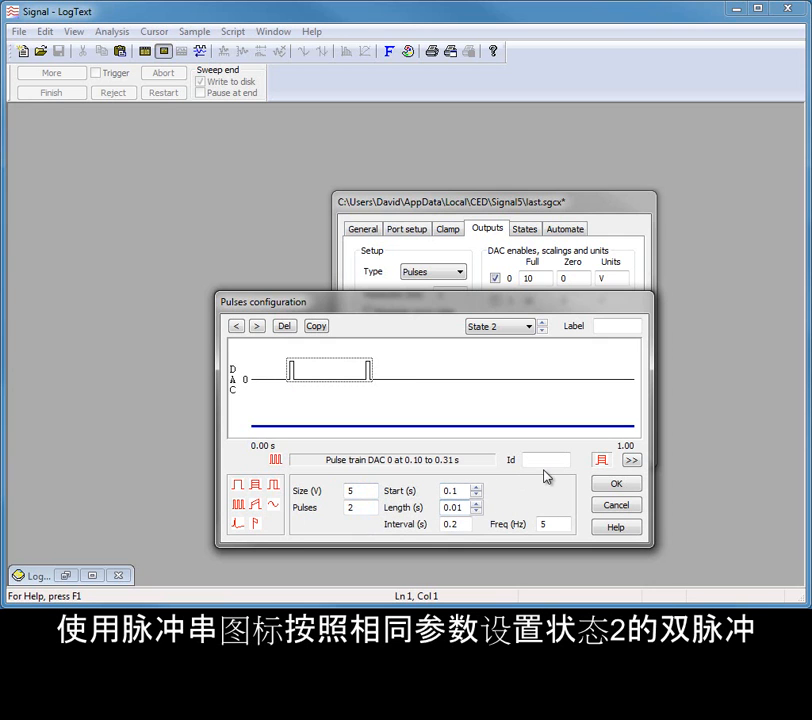
# - Set the interval of State 2's two-pulse train to 0.02 s
pyautogui.click(451, 523)
pyautogui.write('0')
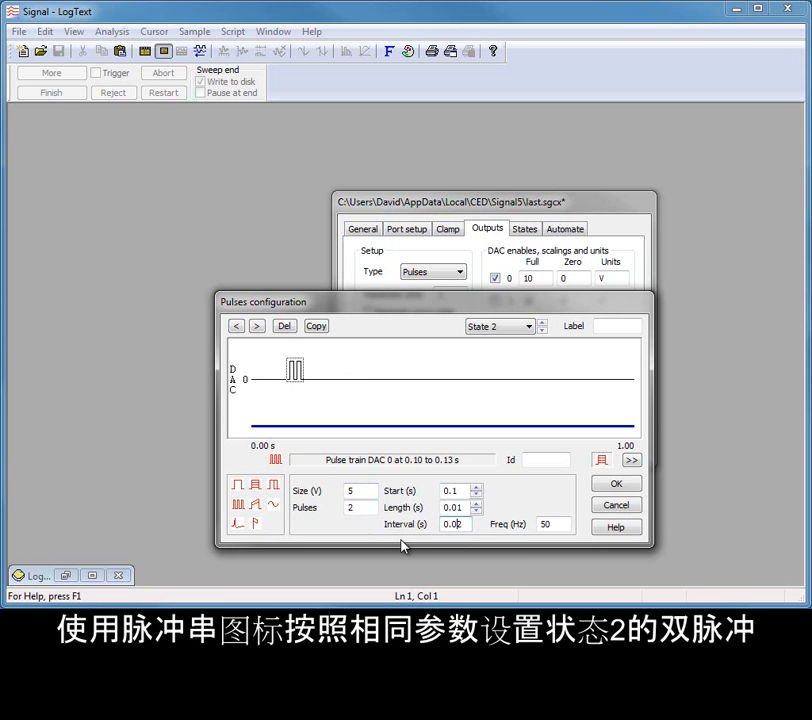
pyautogui.click(458, 507)
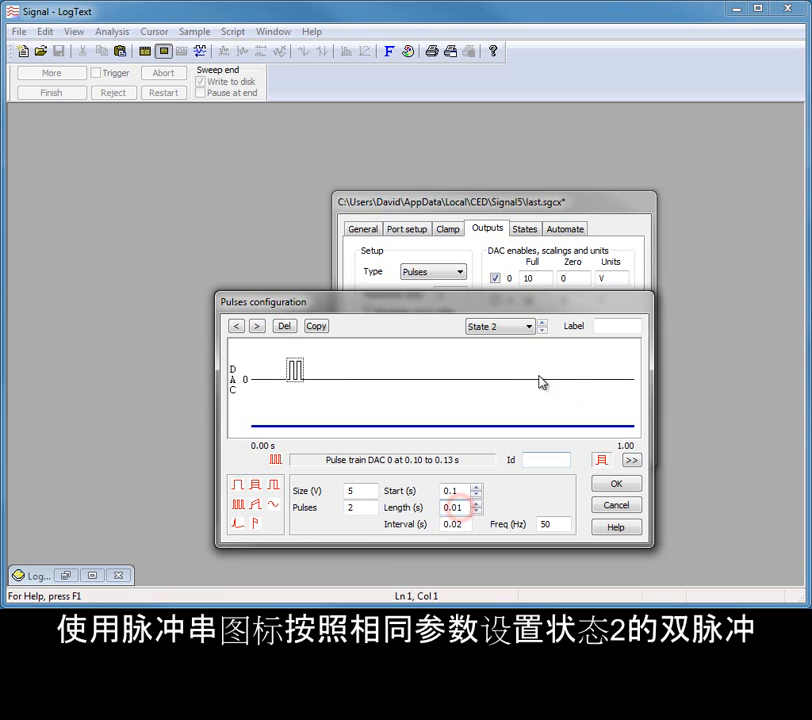
# - Add a pulse train starting at 0.1 s to the DAC 0 output of State 3
pyautogui.click(542, 322)
pyautogui.click(238, 506)
pyautogui.moveTo(238, 506); pyautogui.dragTo(292, 376)
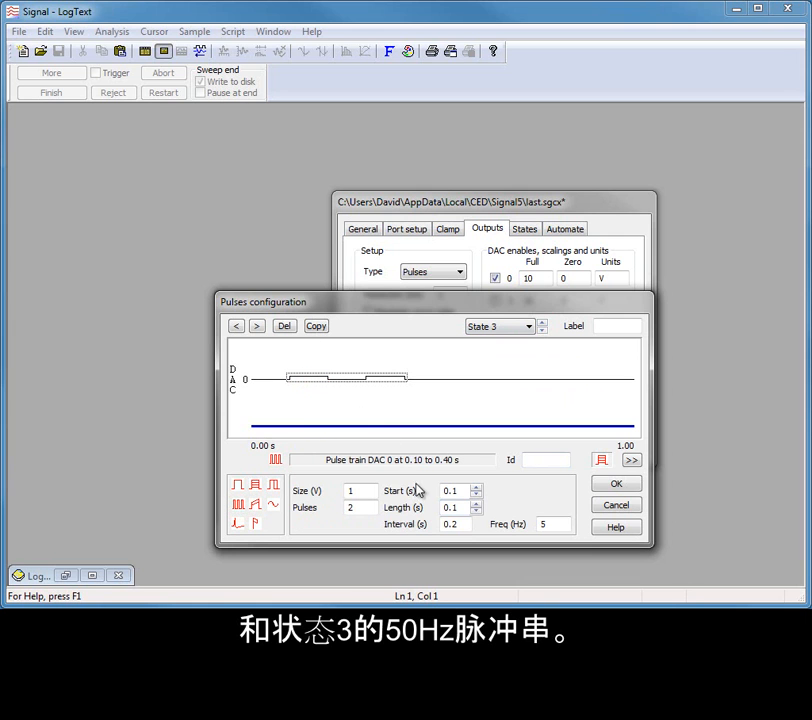
# - Set the State 3 train to 10 pulses of 5 V, with pulse length 0.01 s and interval 0.02 s
pyautogui.click(449, 509)
pyautogui.write('0')
pyautogui.click(451, 523)
pyautogui.write('0')
pyautogui.doubleClick(356, 508)
pyautogui.write('10')
pyautogui.doubleClick(350, 490)
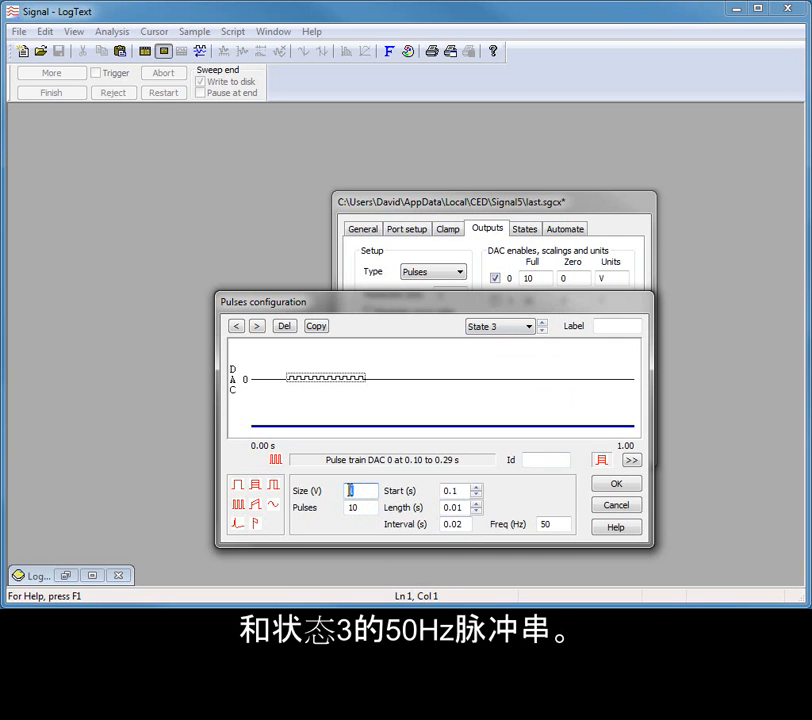
pyautogui.write('5')
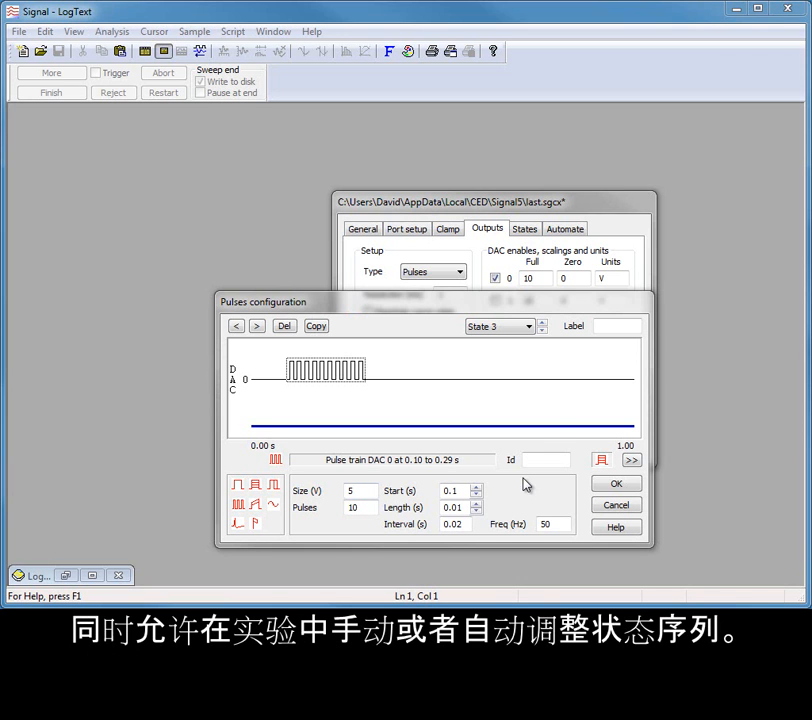
# - Label State 3 as Train, State 2 as Double and State 1 as Single
pyautogui.click(606, 328)
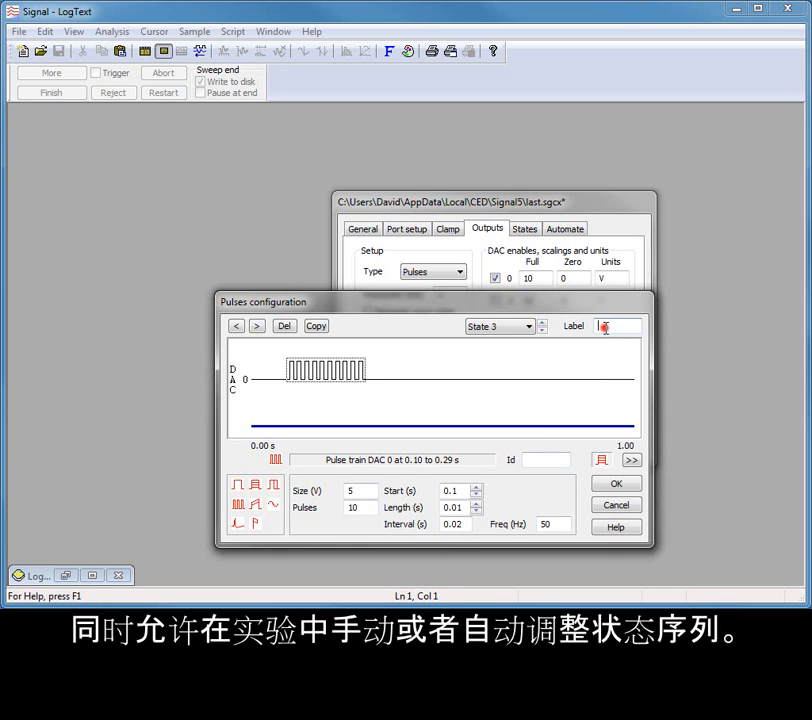
pyautogui.click(543, 331)
pyautogui.click(606, 326)
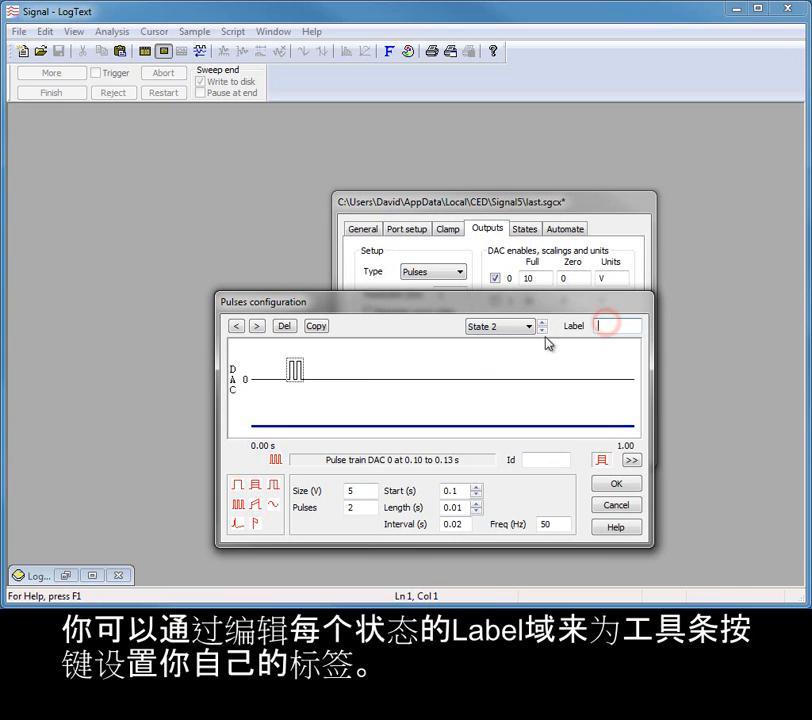
pyautogui.write('Double')
pyautogui.click(542, 331)
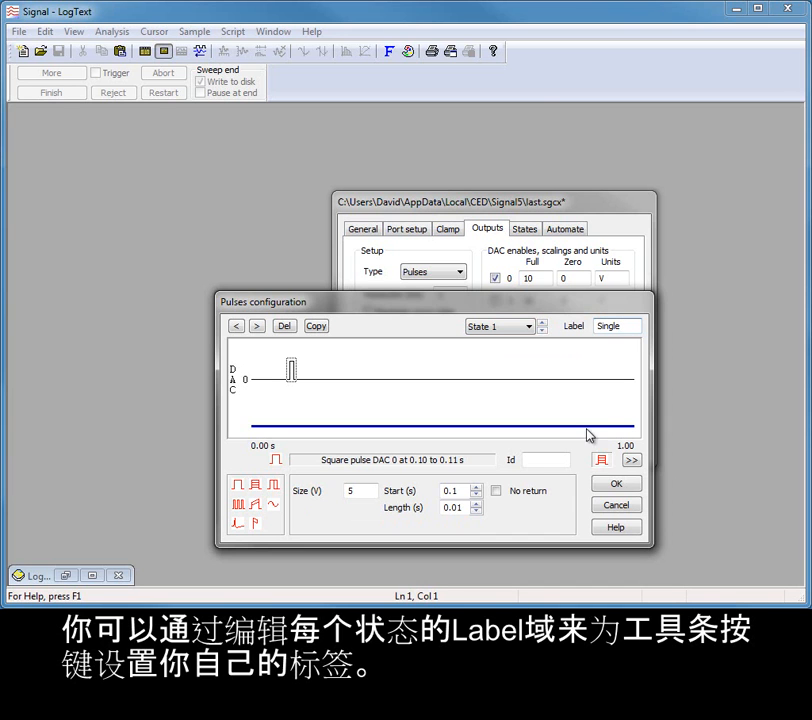
# - Accept the pulses configuration and run the sampling configuration to start sampling into a new data file
pyautogui.click(614, 486)
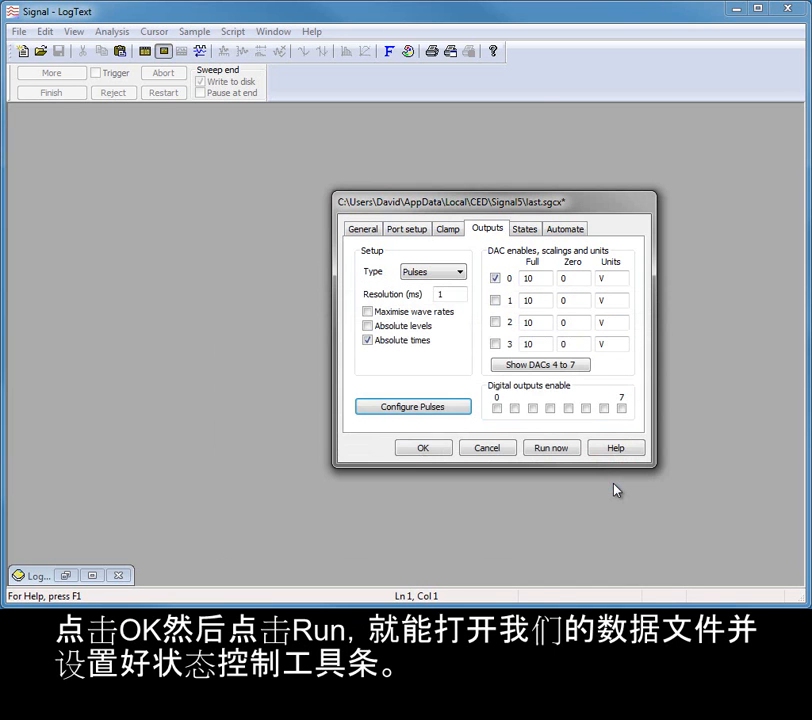
pyautogui.click(553, 449)
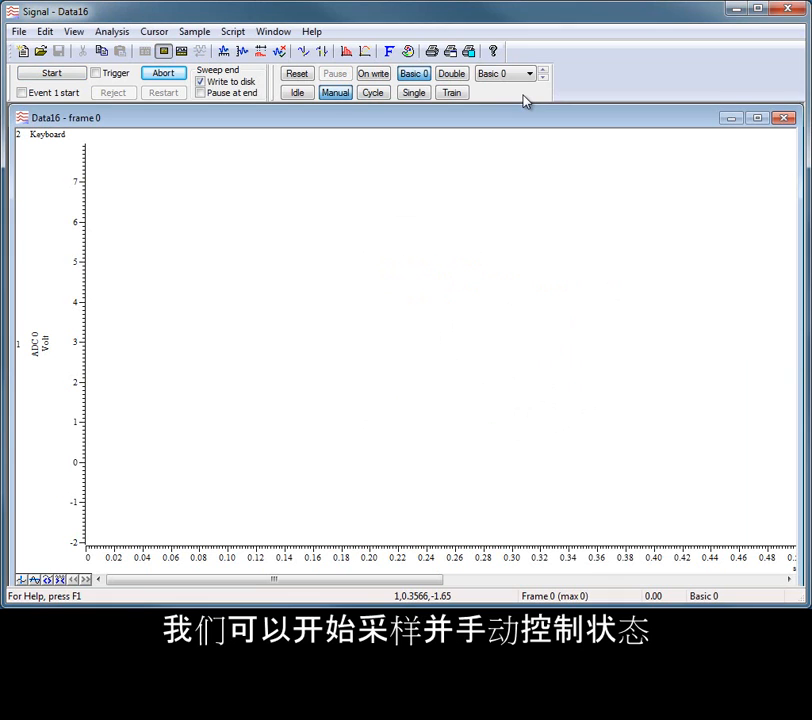
pyautogui.click(74, 74)
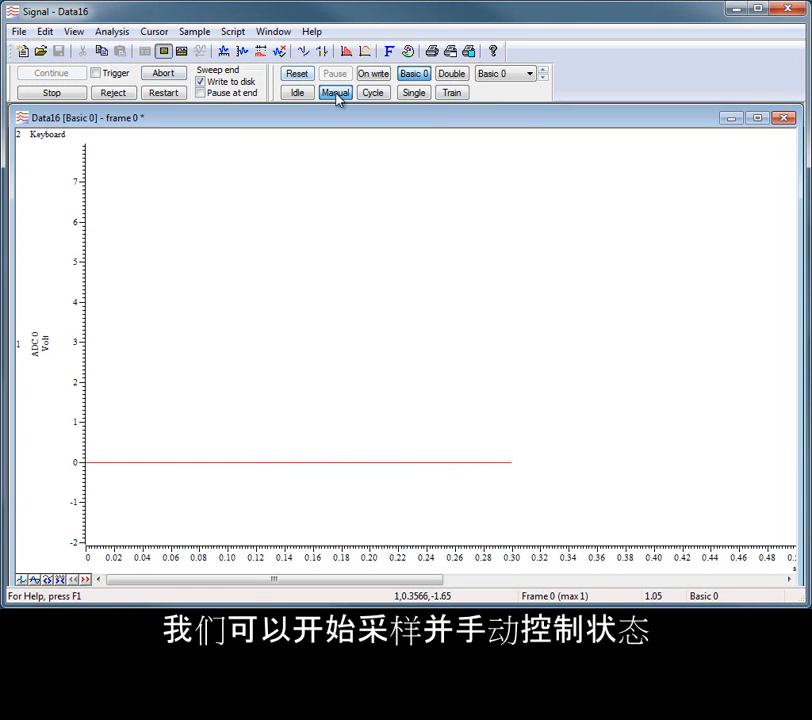
# - Switch the sampling state manually to Single, Double and Train in turn while sampling runs
pyautogui.click(414, 93)
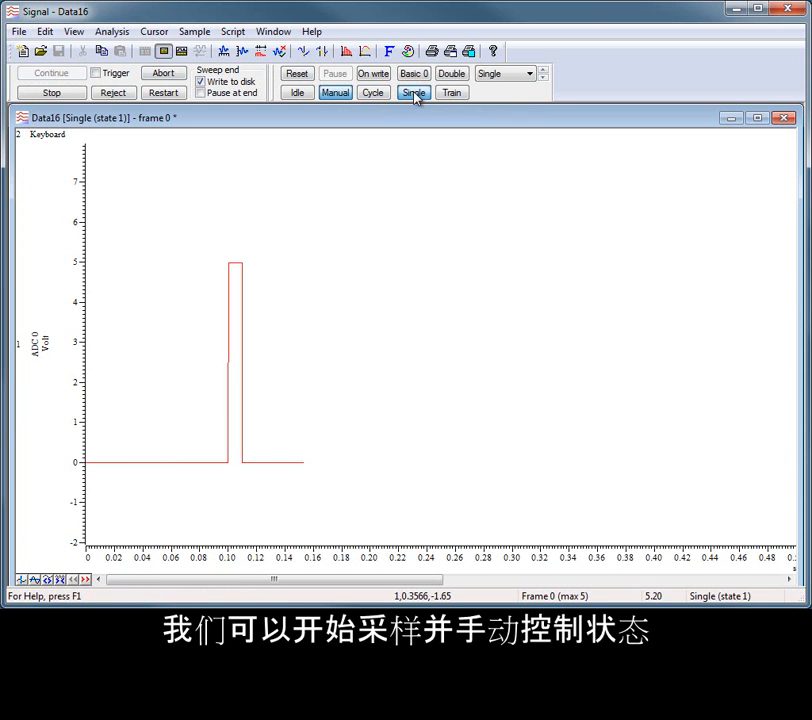
pyautogui.click(453, 75)
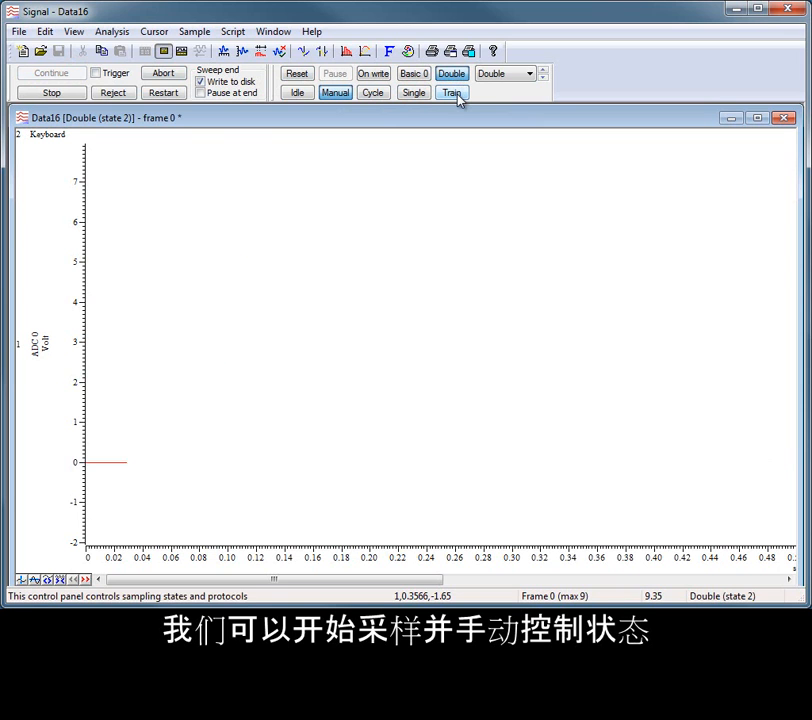
pyautogui.click(455, 93)
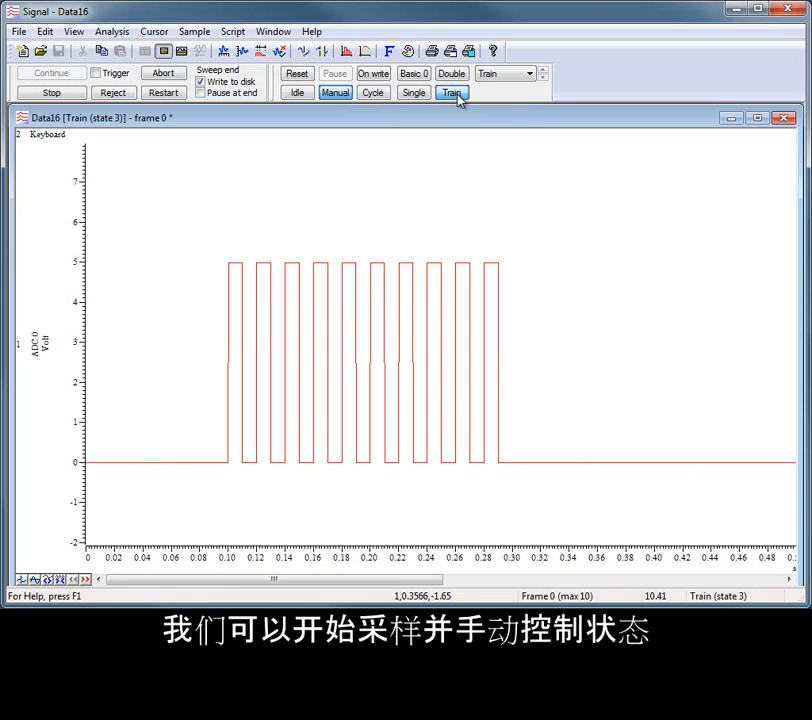
# - Cycle through the states automatically for a number of sweeps and stop sampling
pyautogui.click(373, 93)
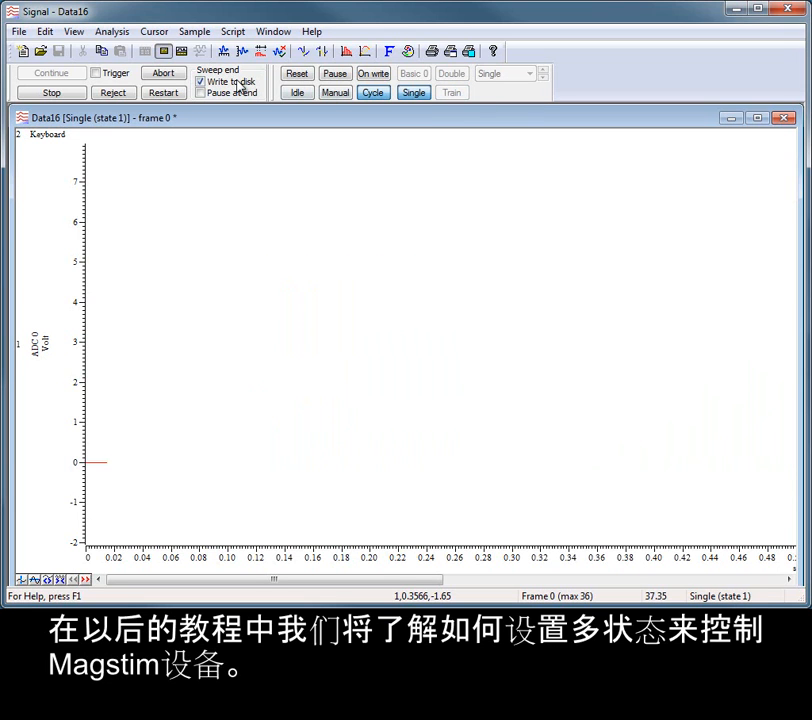
pyautogui.click(56, 93)
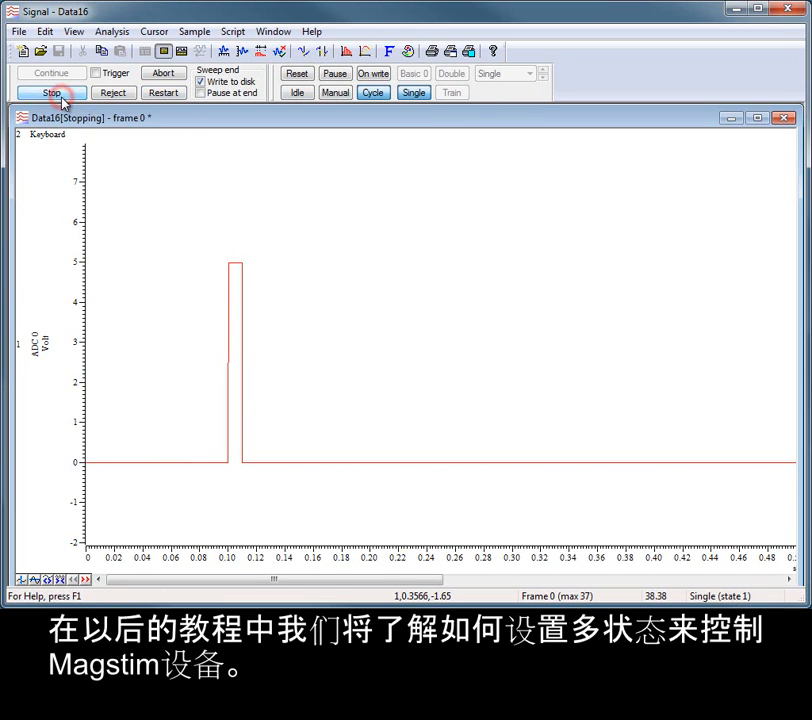